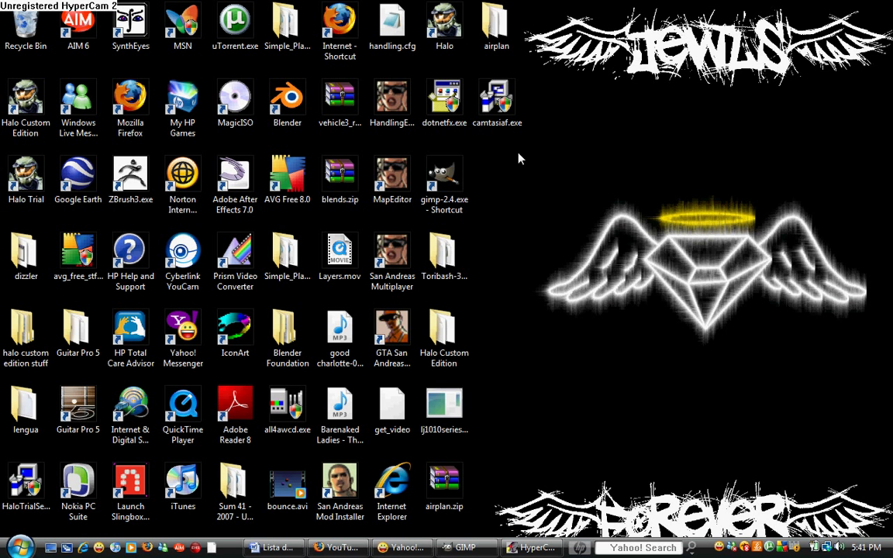
Minimize the GIMP toolbox to reveal the desktop.
{"action": "left_click_drag", "start_coordinate": [518, 155], "coordinate": [884, 362]}
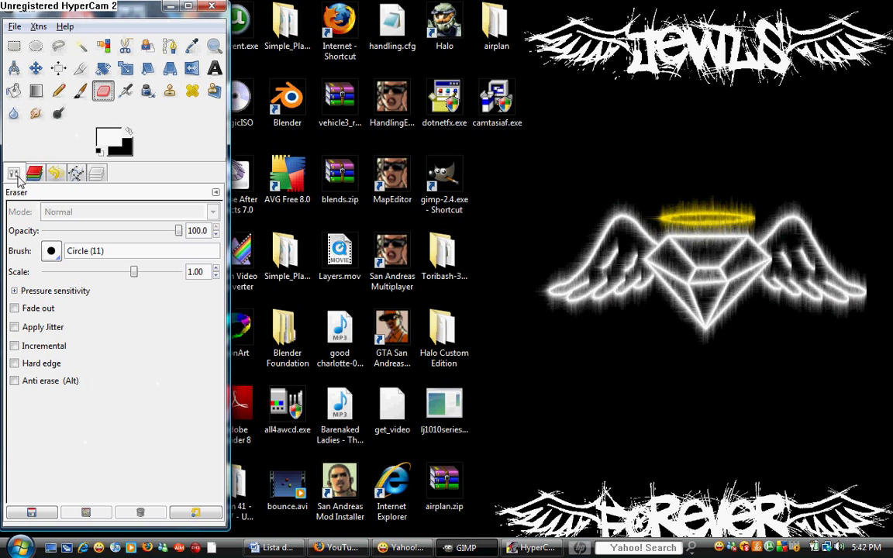
{"action": "left_click", "coordinate": [16, 27]}
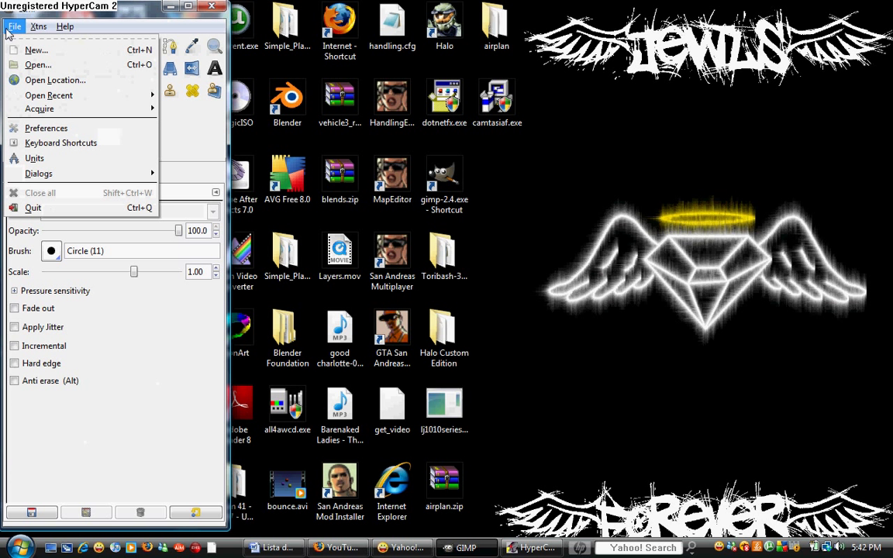
{"action": "left_click", "coordinate": [150, 9]}
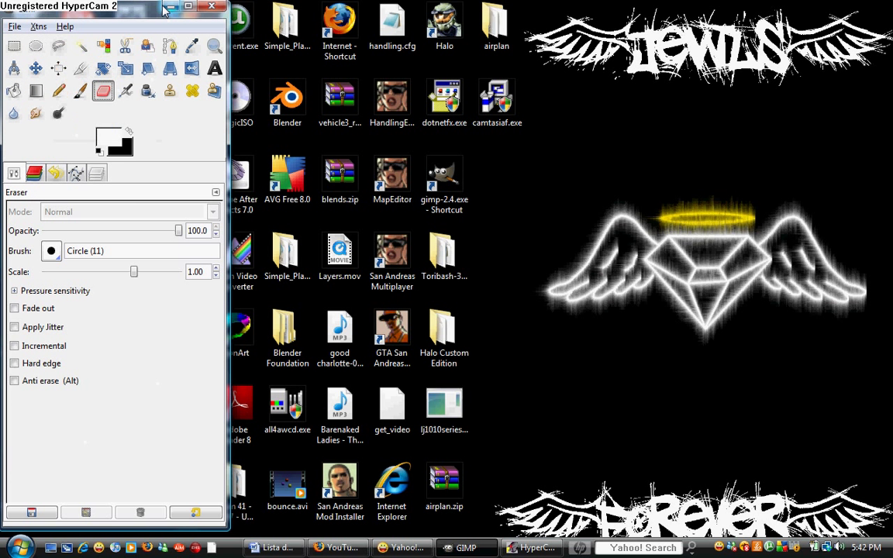
{"action": "left_click", "coordinate": [167, 7]}
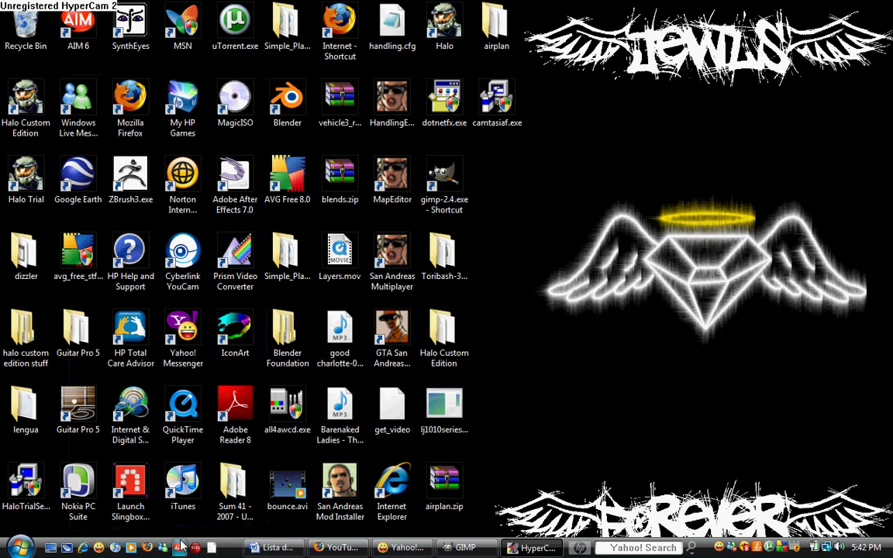
View the reference image 'jewls scratchy.jpg' from the Pictures folder, then close it.
{"action": "left_click", "coordinate": [31, 547]}
{"action": "left_click", "coordinate": [201, 196]}
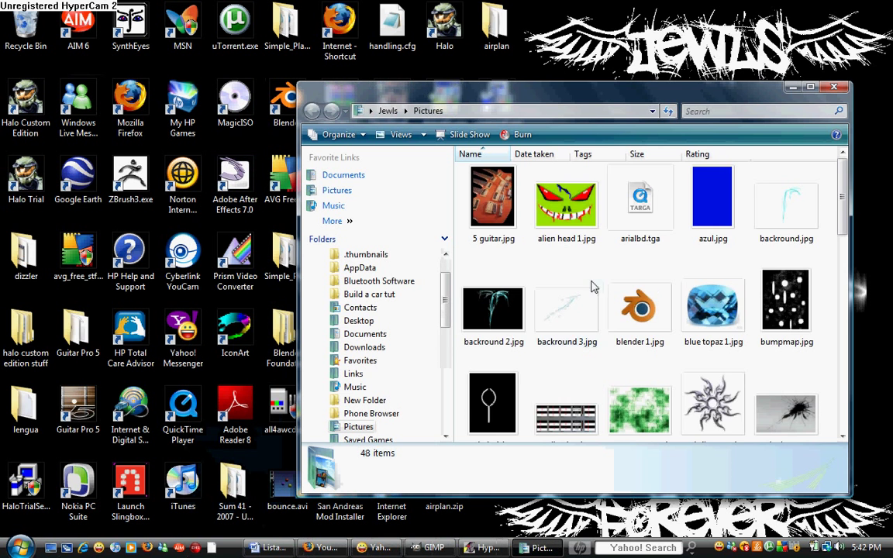
{"action": "scroll", "coordinate": [608, 290], "scroll_direction": "down", "scroll_amount": 5}
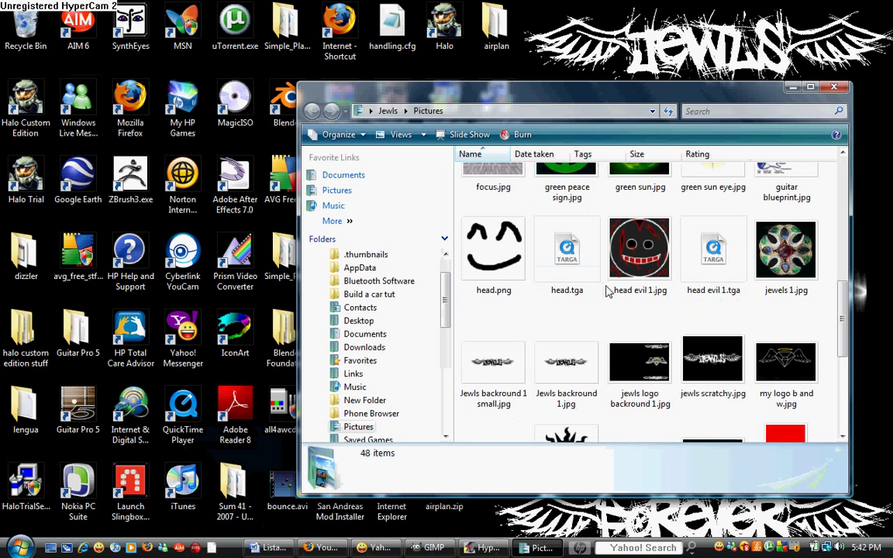
{"action": "left_click", "coordinate": [715, 369]}
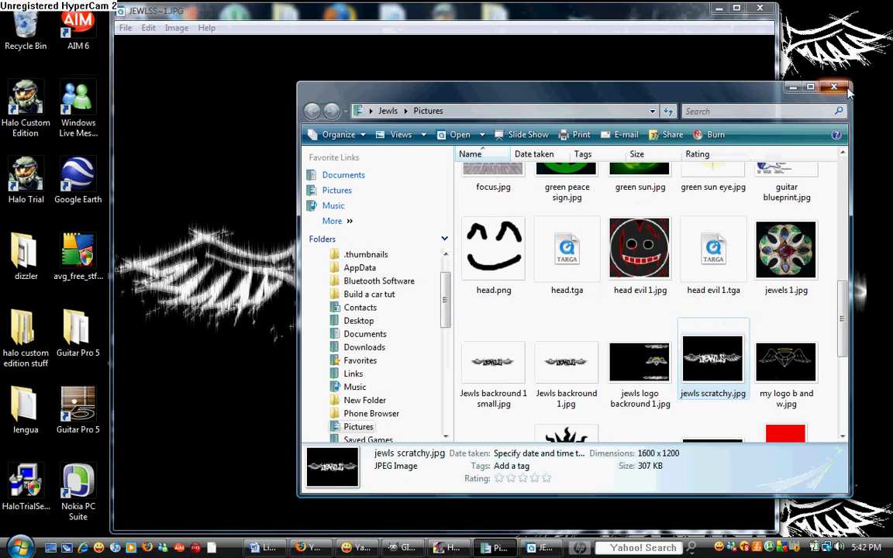
{"action": "left_click", "coordinate": [833, 88]}
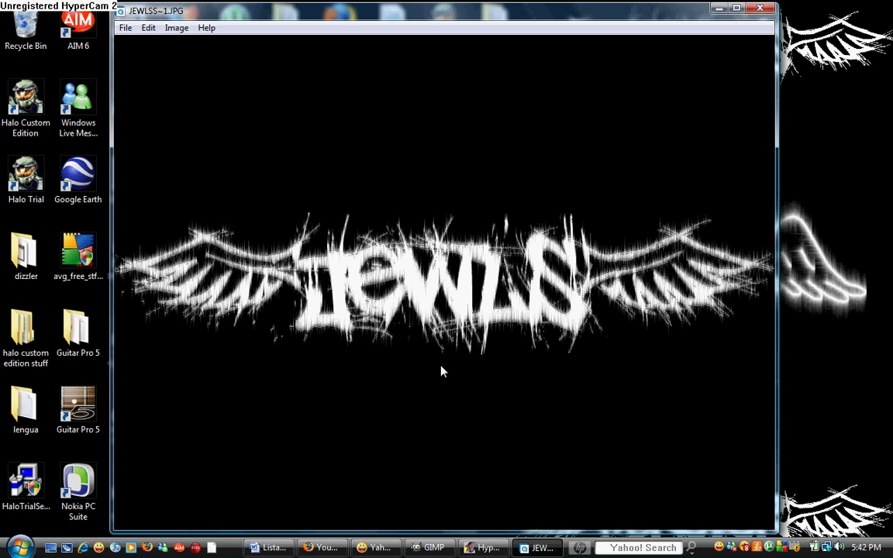
{"action": "left_click", "coordinate": [759, 8]}
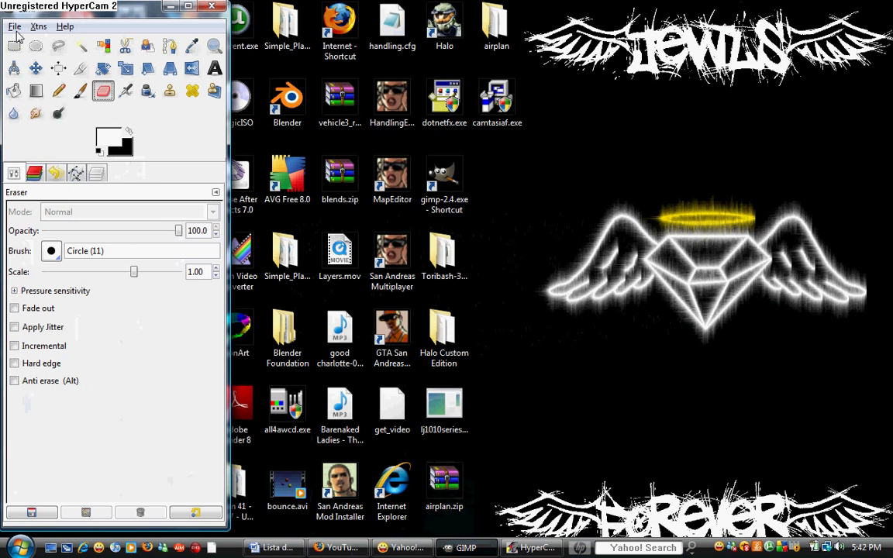
Create a new image from the 1600x1200 preset with a black canvas.
{"action": "left_click", "coordinate": [14, 27]}
{"action": "left_click", "coordinate": [31, 50]}
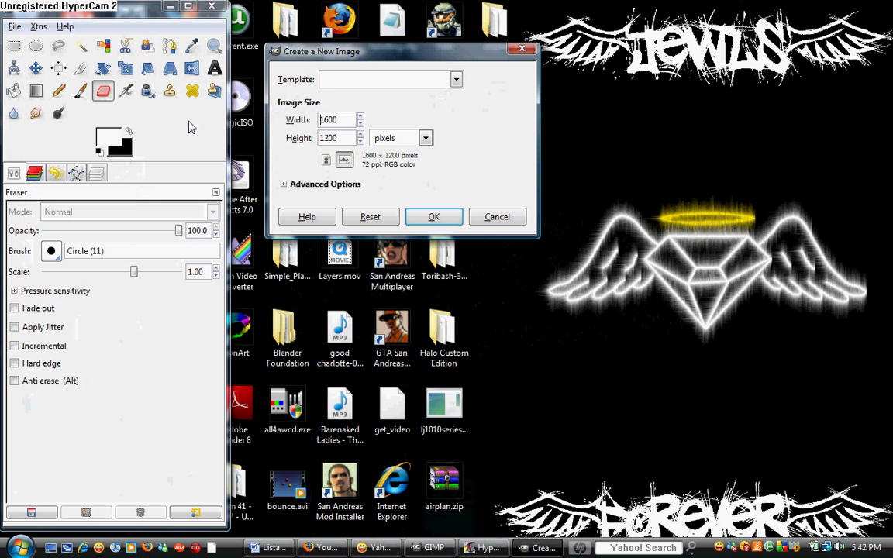
{"action": "left_click", "coordinate": [367, 82]}
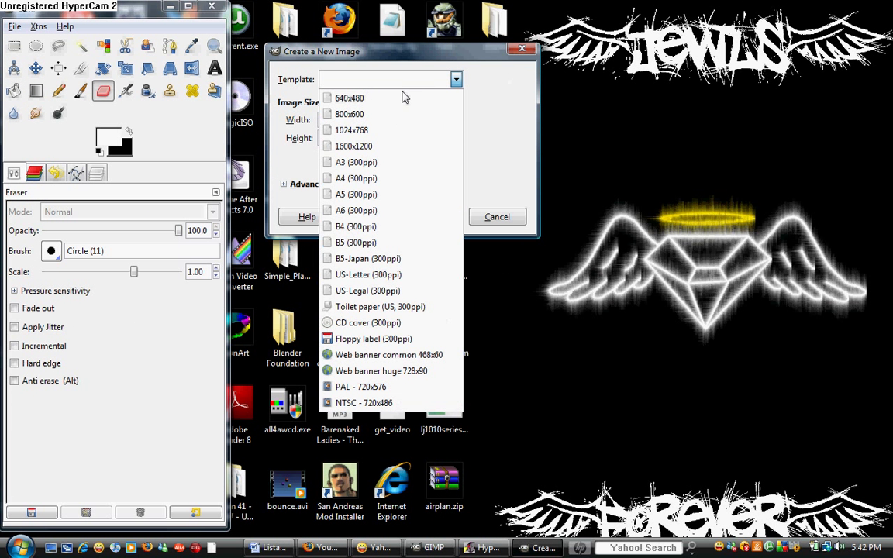
{"action": "left_click", "coordinate": [364, 145]}
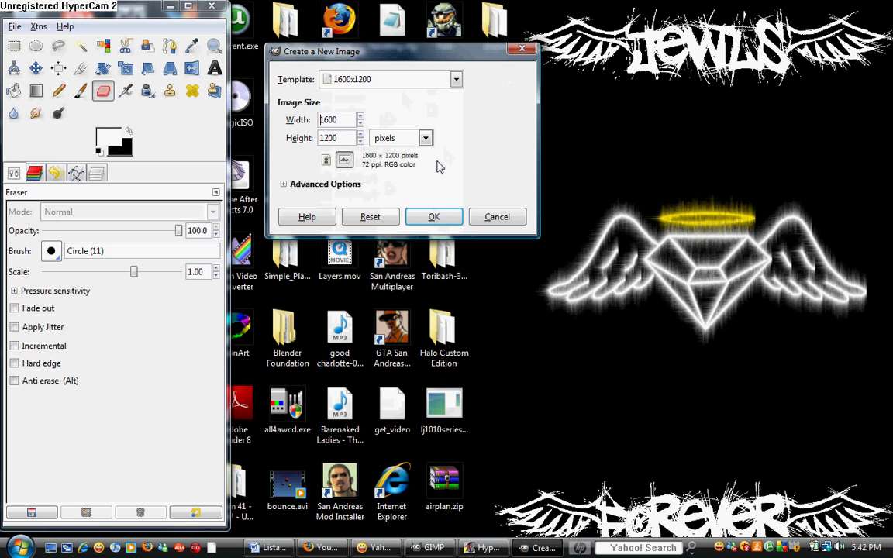
{"action": "left_click", "coordinate": [435, 217]}
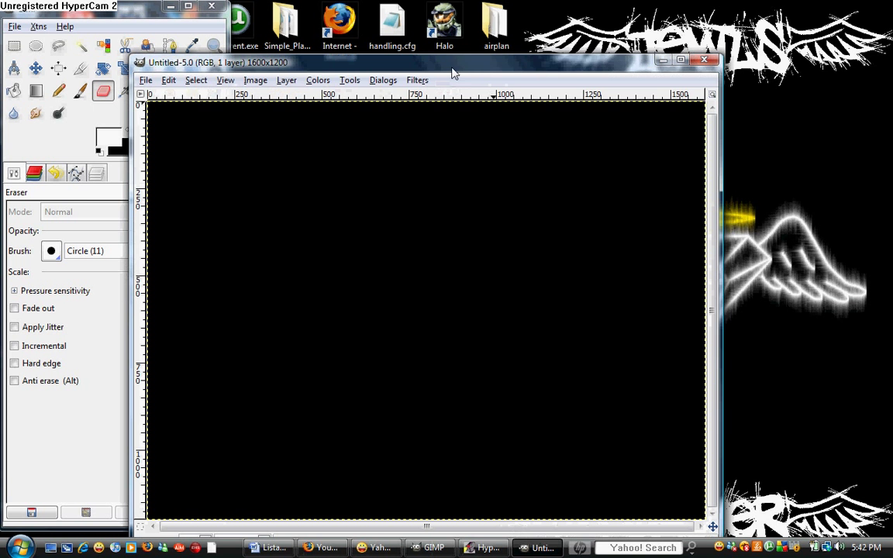
Select the Text tool with the el&font gohtic! font and antialiasing left off.
{"action": "left_click_drag", "start_coordinate": [454, 73], "coordinate": [558, 23]}
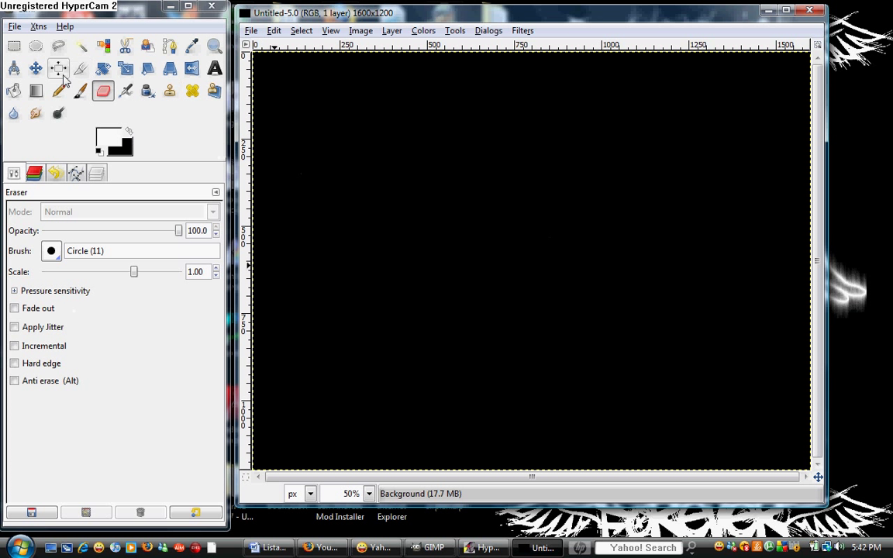
{"action": "left_click", "coordinate": [215, 69]}
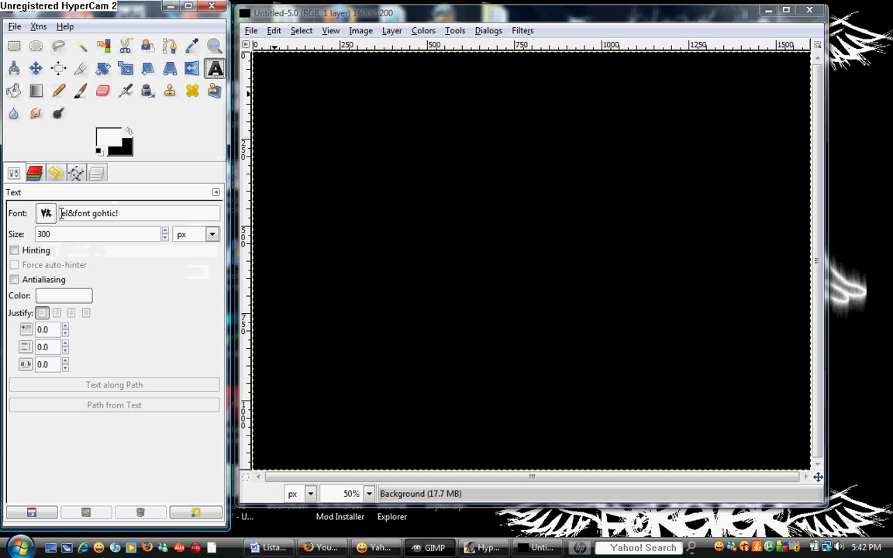
{"action": "left_click_drag", "start_coordinate": [62, 213], "coordinate": [109, 217]}
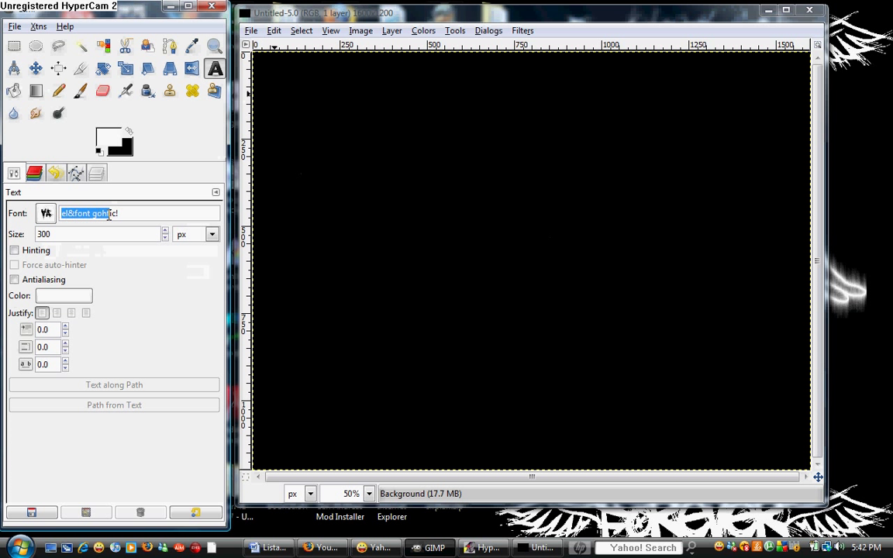
{"action": "left_click", "coordinate": [116, 280]}
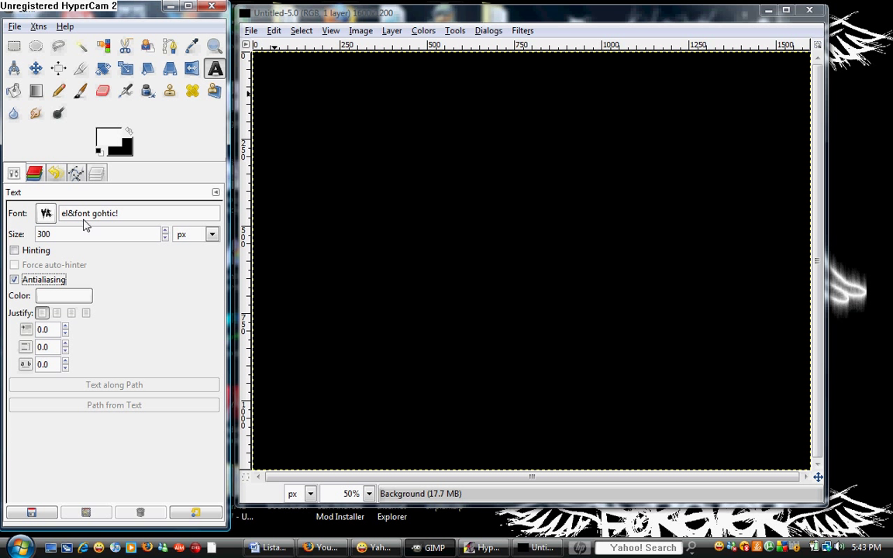
{"action": "left_click", "coordinate": [44, 280]}
Type '(Jewls)' as white 300 px text on the canvas.
{"action": "left_click", "coordinate": [380, 231]}
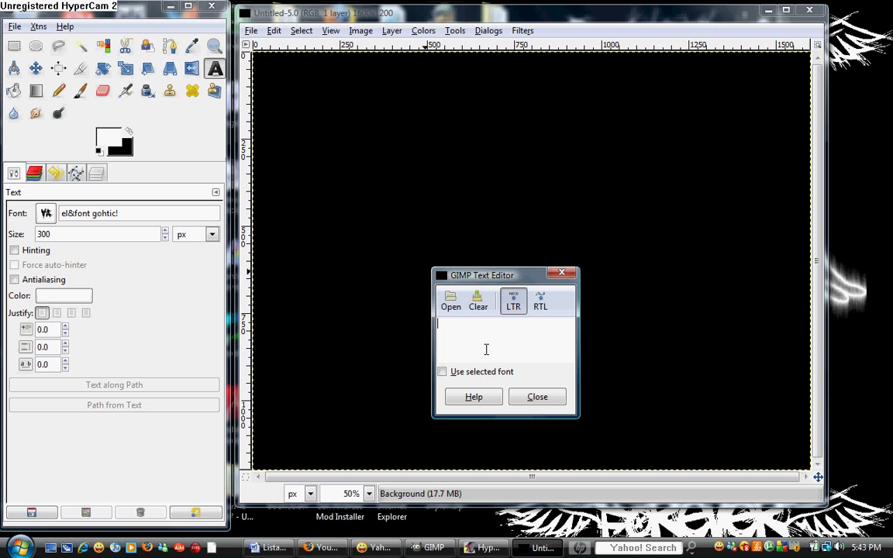
{"action": "type", "text": "(J"}
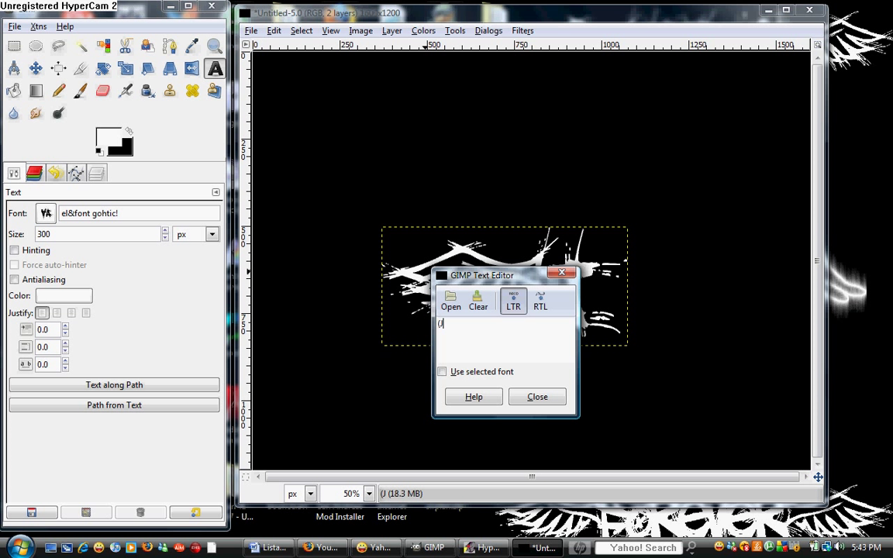
{"action": "type", "text": "ewls)"}
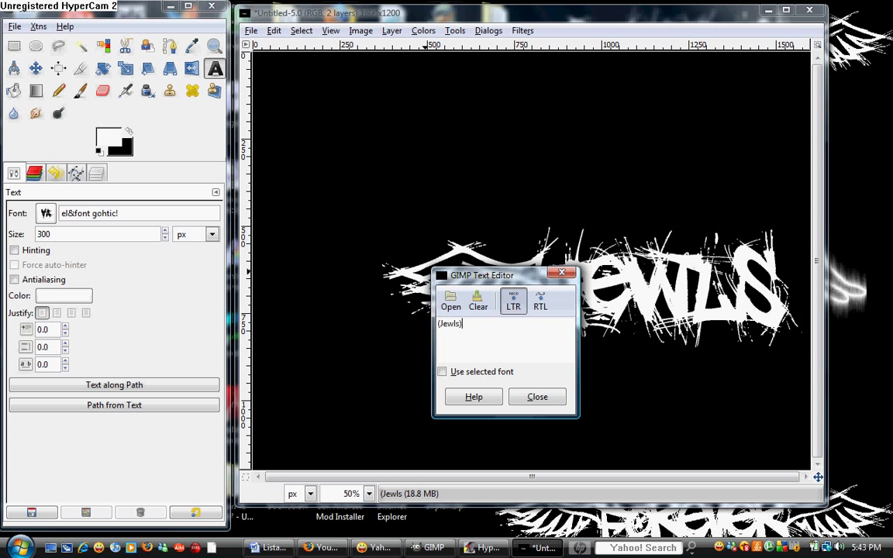
{"action": "left_click", "coordinate": [540, 393]}
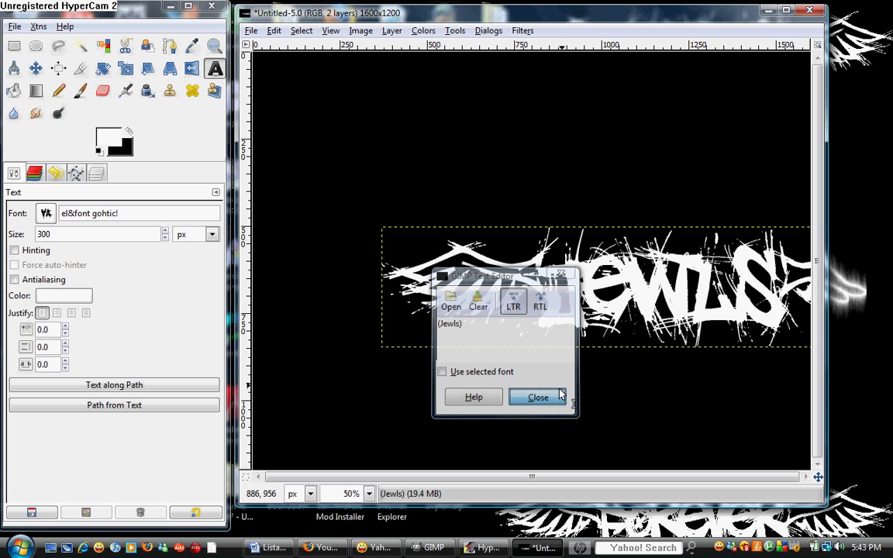
Drag the Jewls text layer up and left with the Move tool to centre it.
{"action": "left_click", "coordinate": [37, 69]}
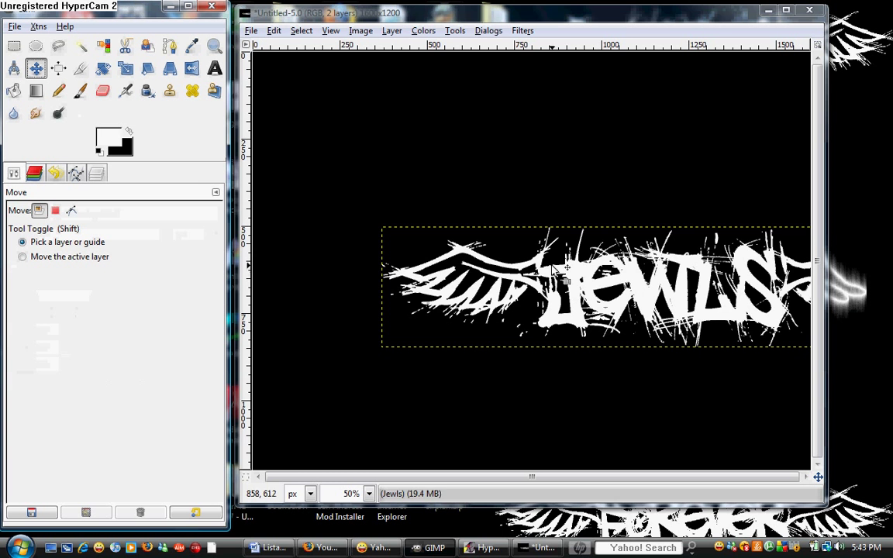
{"action": "left_click_drag", "start_coordinate": [573, 274], "coordinate": [445, 235]}
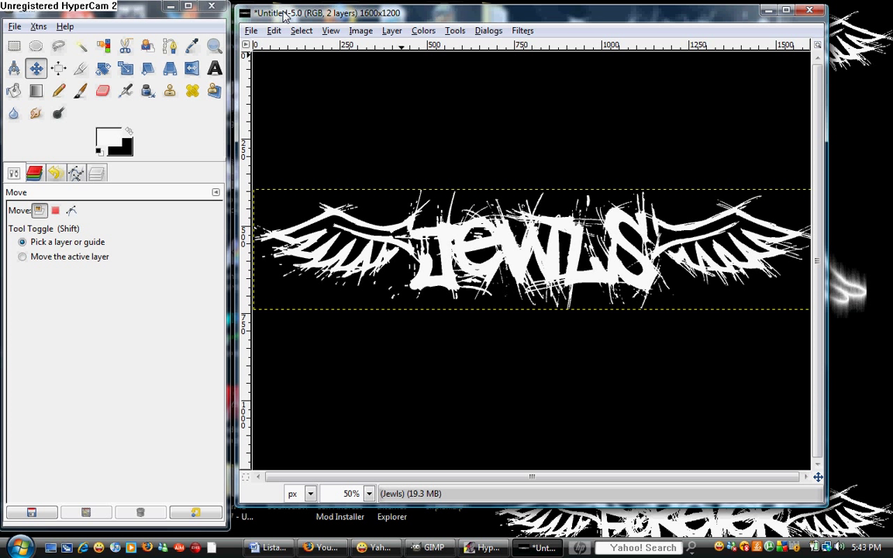
Rotate the whole image 90° clockwise to 1200x1600.
{"action": "left_click", "coordinate": [362, 31]}
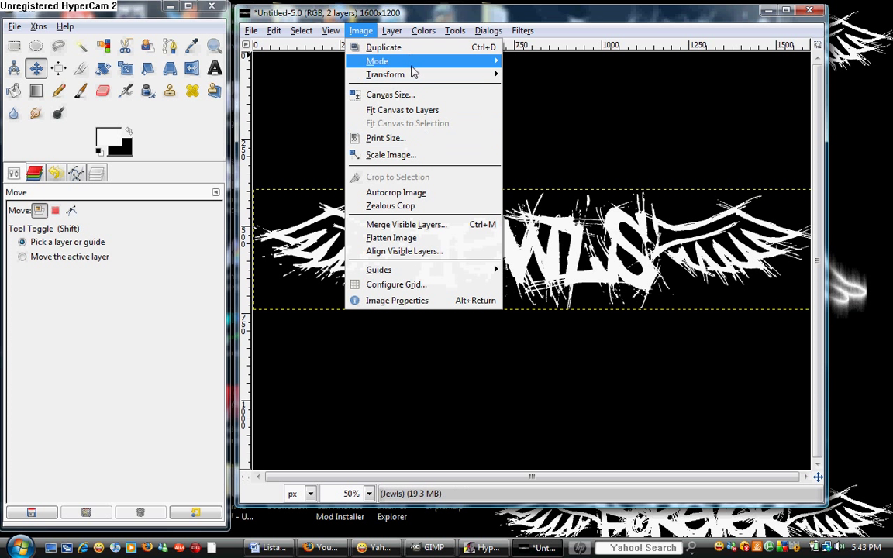
{"action": "mouse_move", "coordinate": [417, 77]}
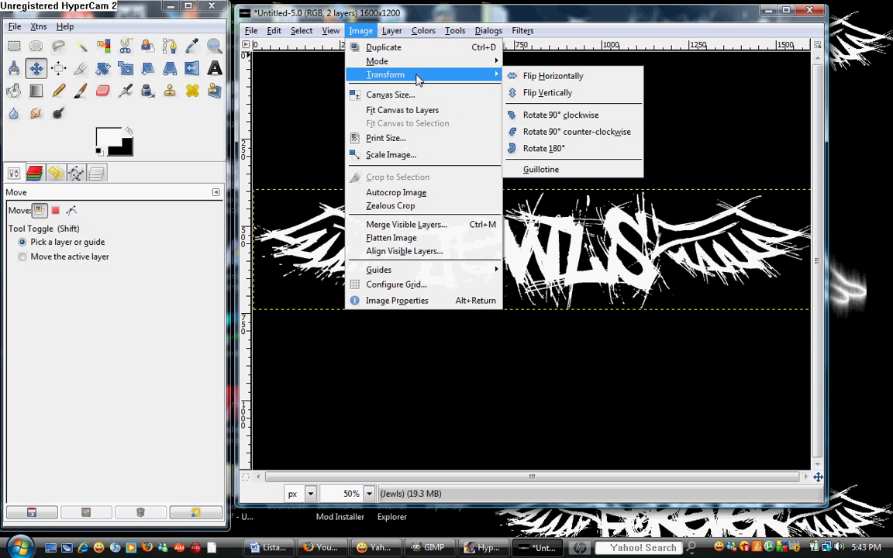
{"action": "left_click", "coordinate": [571, 114]}
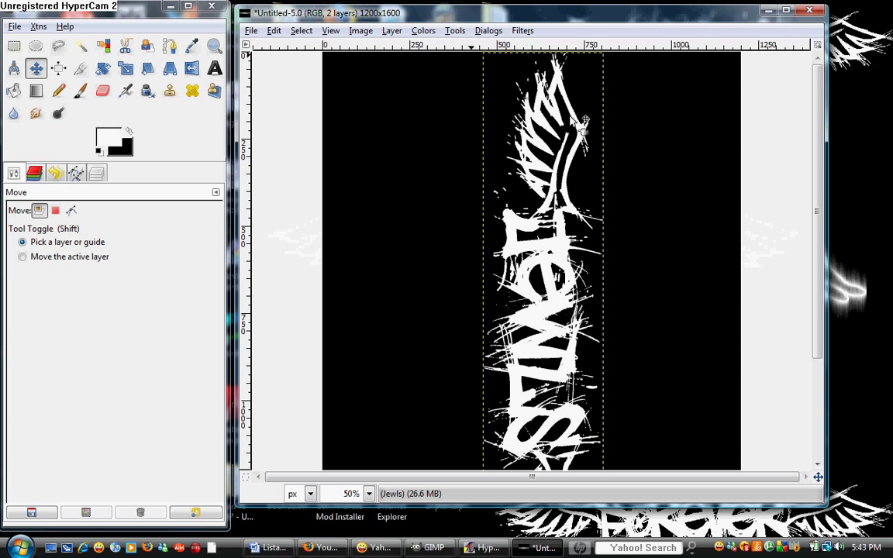
Apply the Wind filter: Wind style, Left direction, threshold 30, strength 10.
{"action": "left_click", "coordinate": [523, 31]}
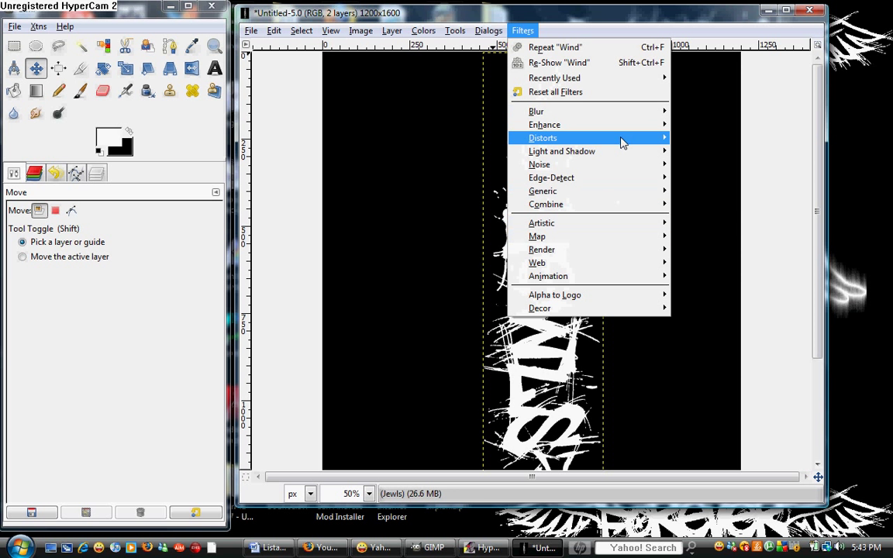
{"action": "mouse_move", "coordinate": [623, 142]}
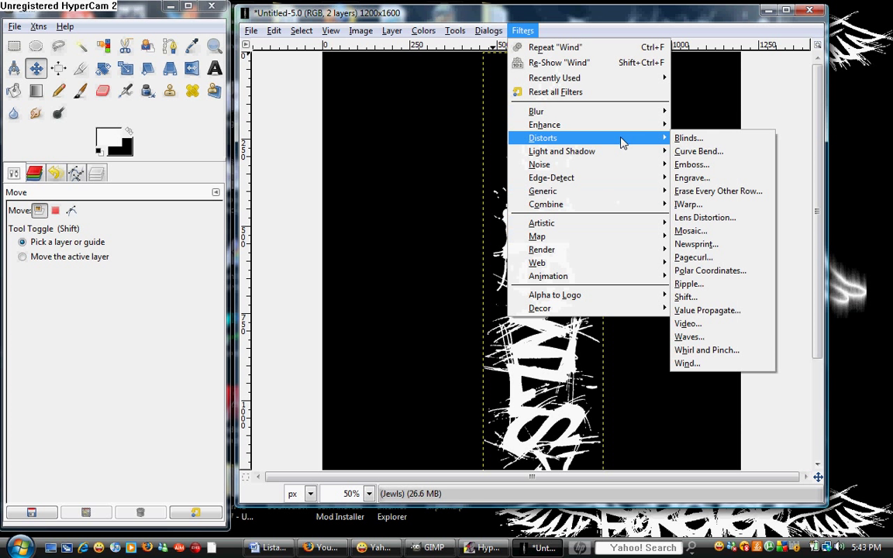
{"action": "left_click", "coordinate": [711, 371]}
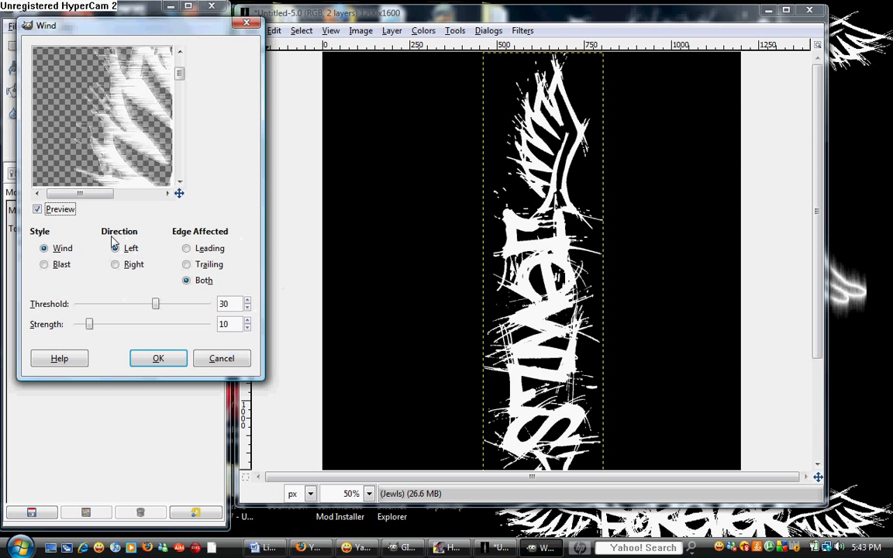
{"action": "left_click", "coordinate": [55, 262]}
{"action": "left_click", "coordinate": [55, 249]}
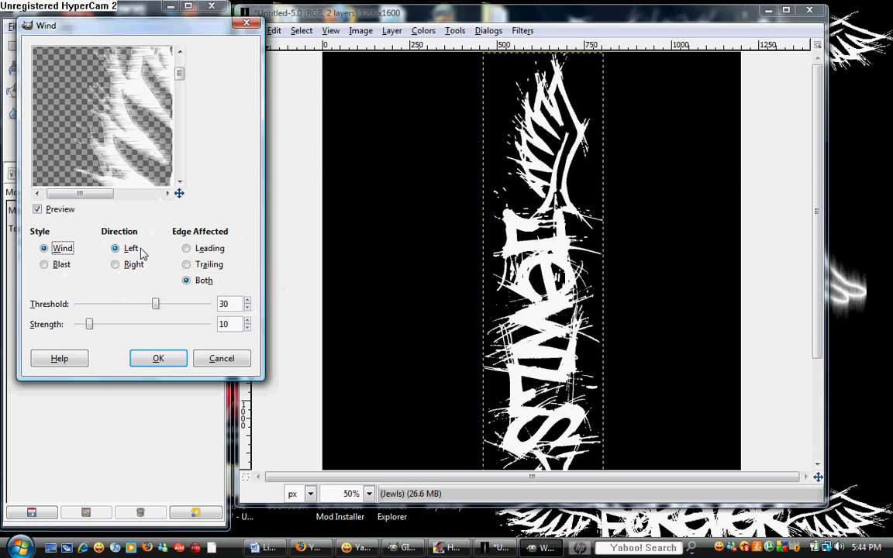
{"action": "left_click", "coordinate": [158, 358]}
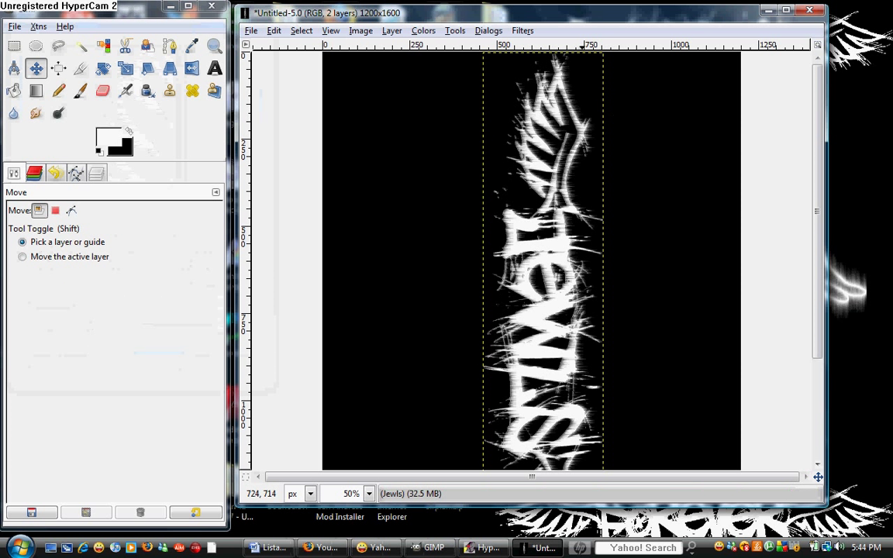
Run the Wind filter again with the direction set to Right.
{"action": "left_click", "coordinate": [522, 30]}
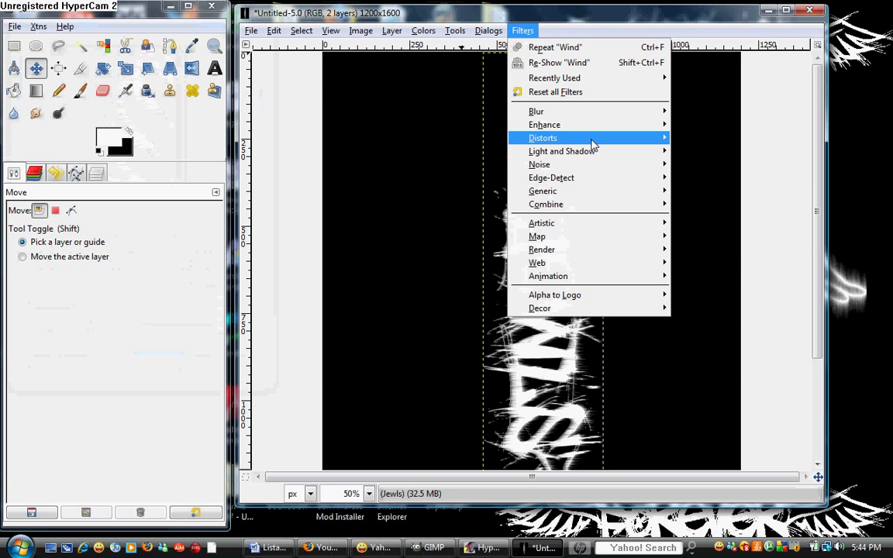
{"action": "mouse_move", "coordinate": [592, 144]}
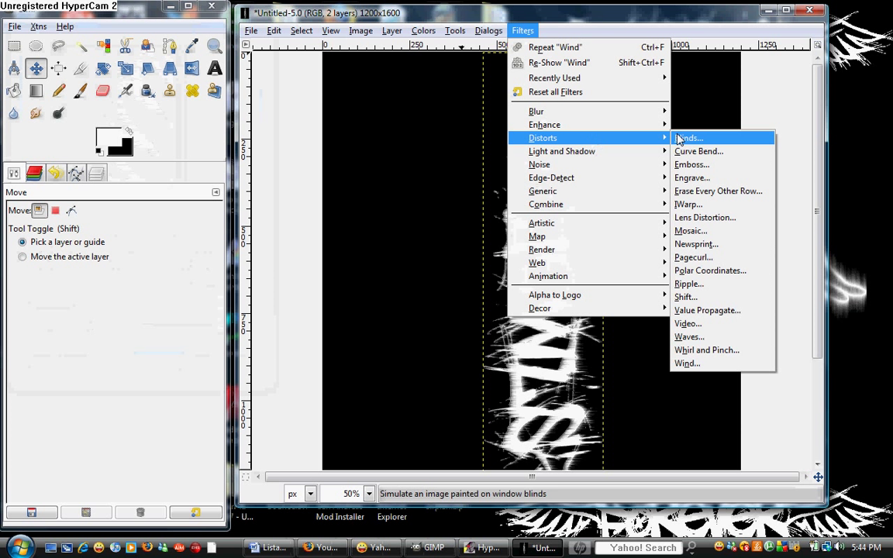
{"action": "left_click", "coordinate": [686, 362]}
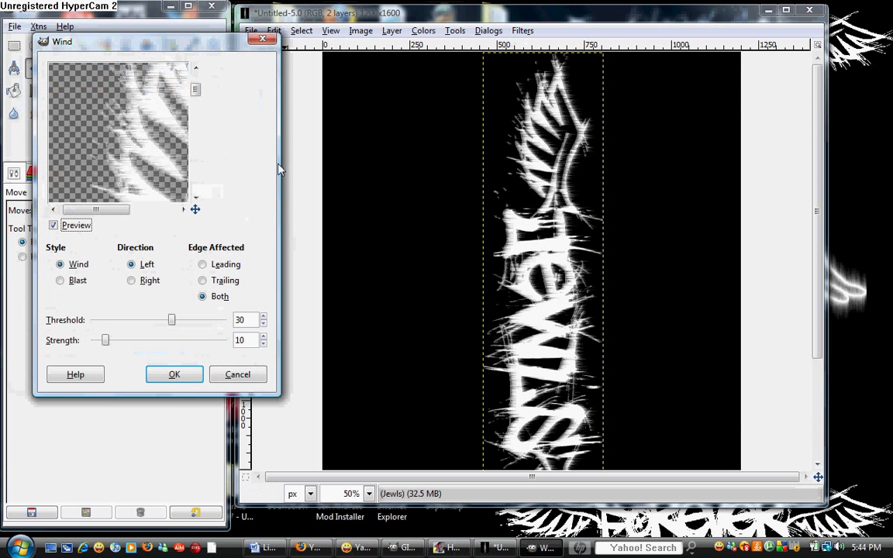
{"action": "left_click", "coordinate": [132, 281]}
{"action": "left_click", "coordinate": [175, 374]}
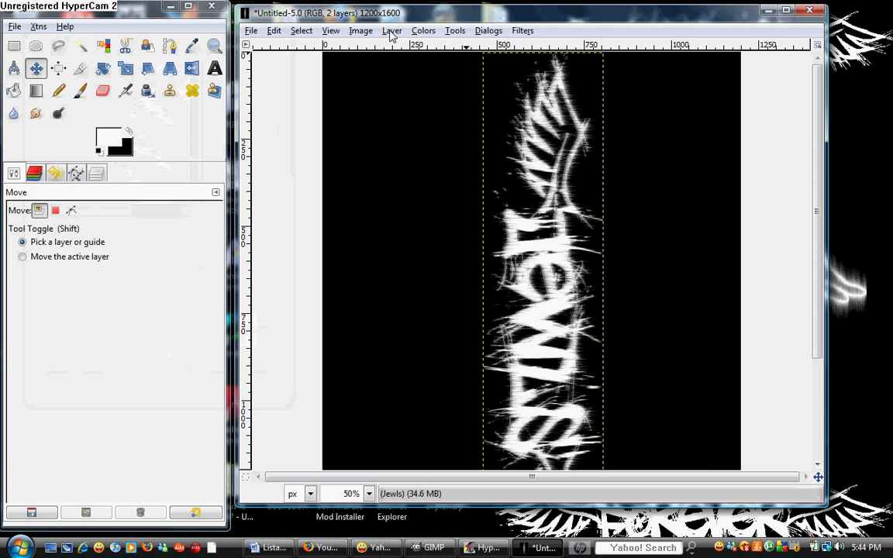
Rotate the image 90° counter-clockwise back to 1600x1200 landscape.
{"action": "left_click", "coordinate": [361, 31]}
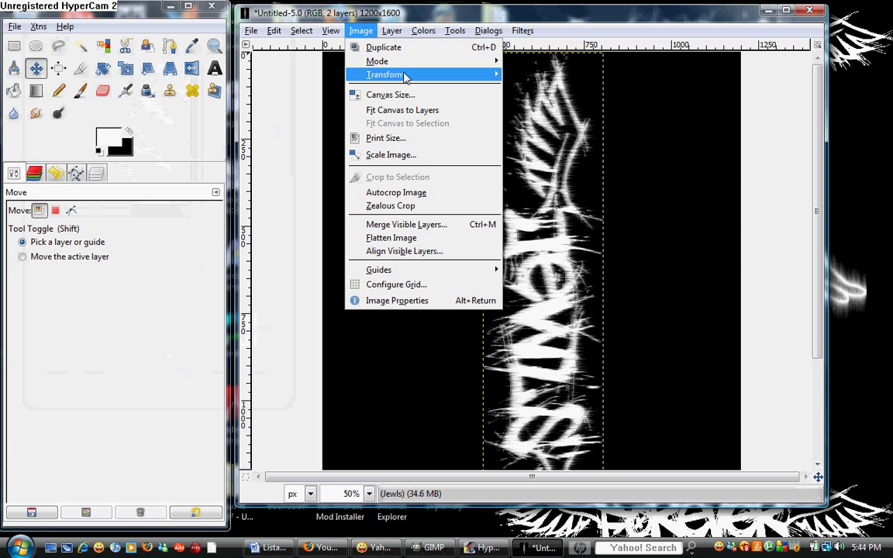
{"action": "mouse_move", "coordinate": [434, 75]}
{"action": "left_click", "coordinate": [587, 134]}
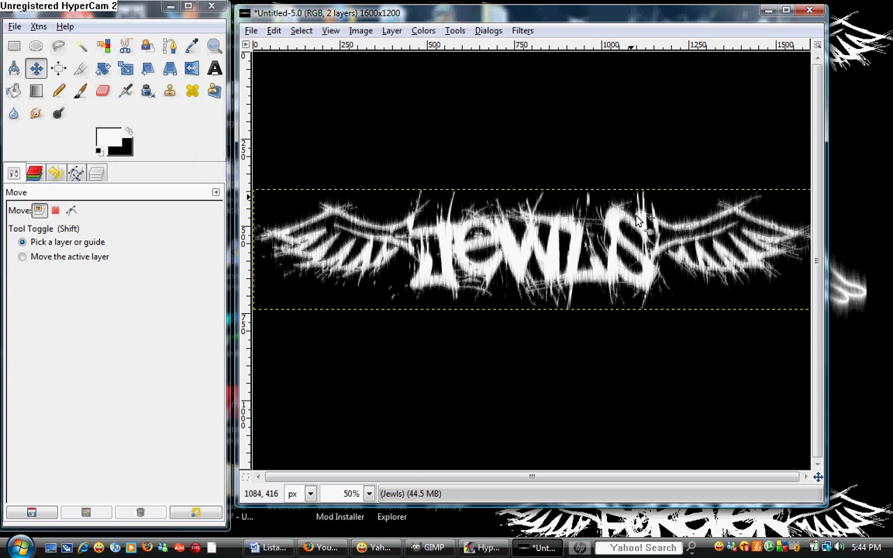
Apply two more Wind passes to the logo, first blowing Right, then Left.
{"action": "left_click", "coordinate": [523, 32]}
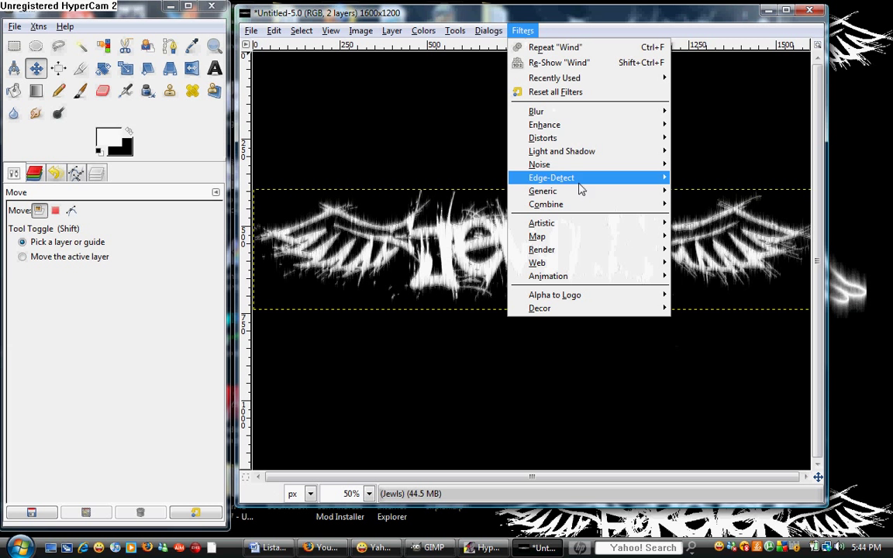
{"action": "mouse_move", "coordinate": [586, 140]}
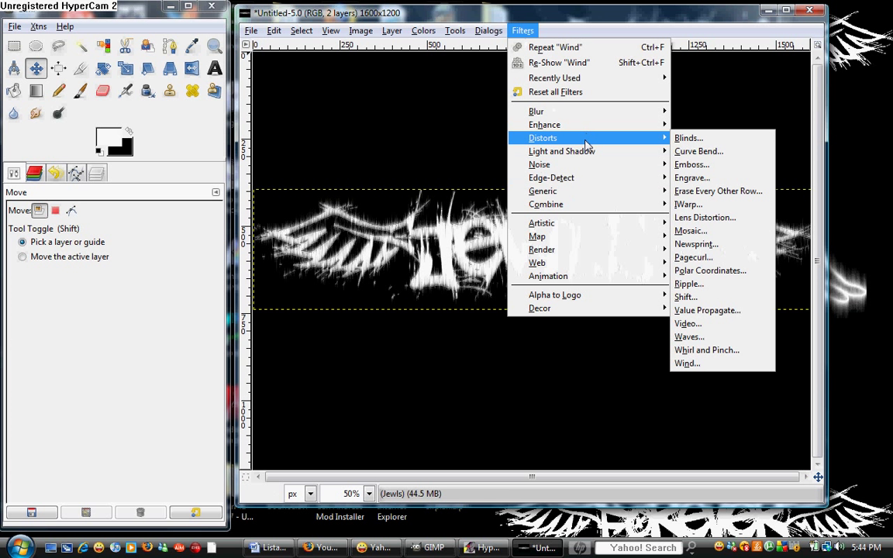
{"action": "left_click", "coordinate": [710, 363]}
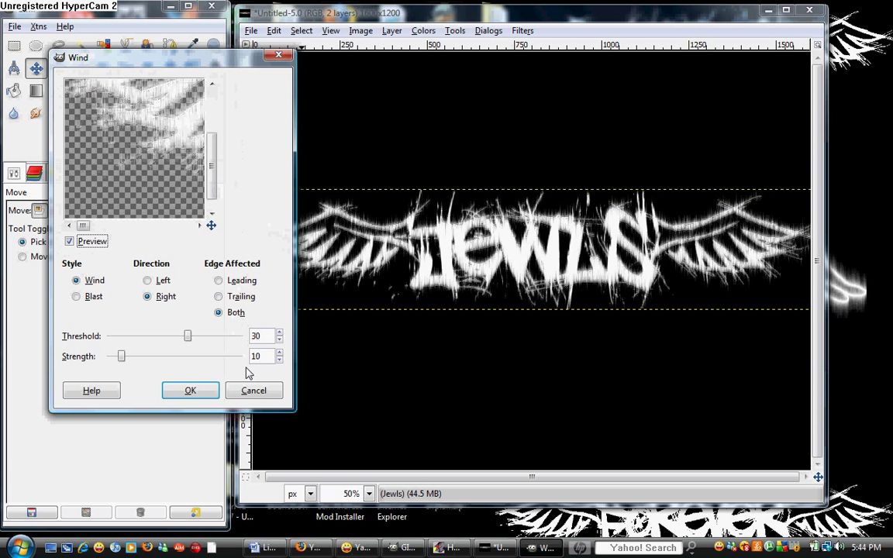
{"action": "left_click", "coordinate": [191, 391]}
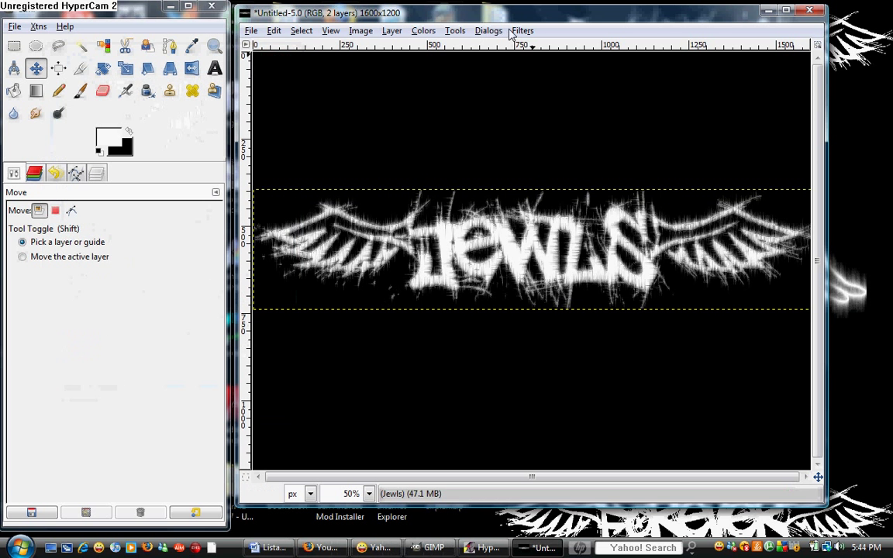
{"action": "left_click", "coordinate": [513, 31]}
{"action": "mouse_move", "coordinate": [629, 143]}
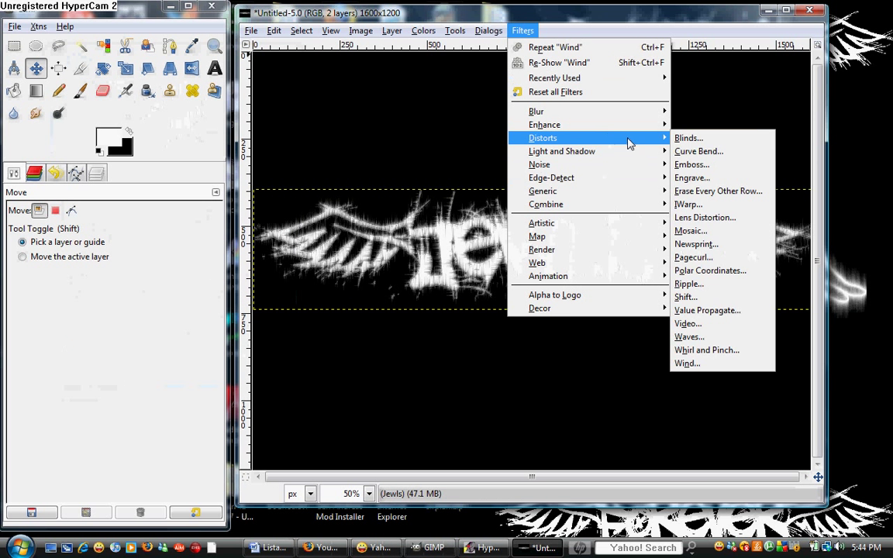
{"action": "left_click", "coordinate": [698, 364]}
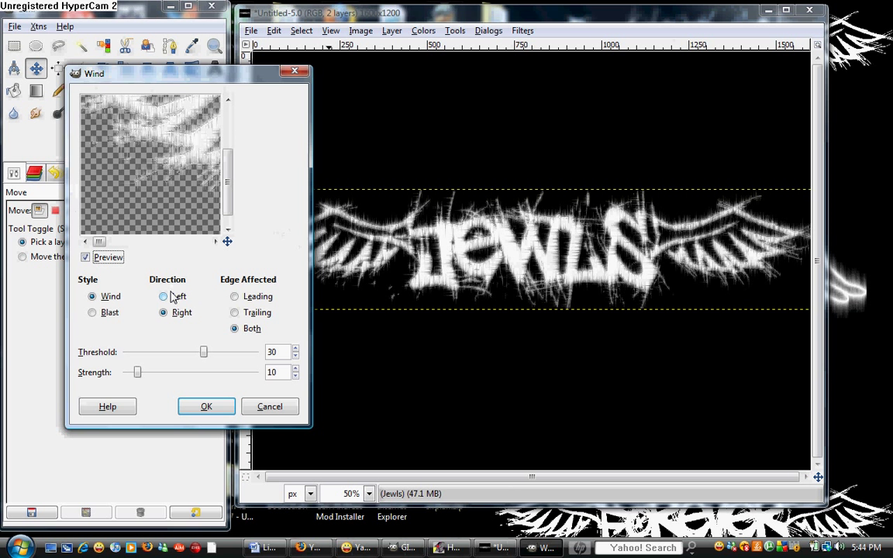
{"action": "left_click", "coordinate": [173, 298]}
{"action": "left_click", "coordinate": [217, 407]}
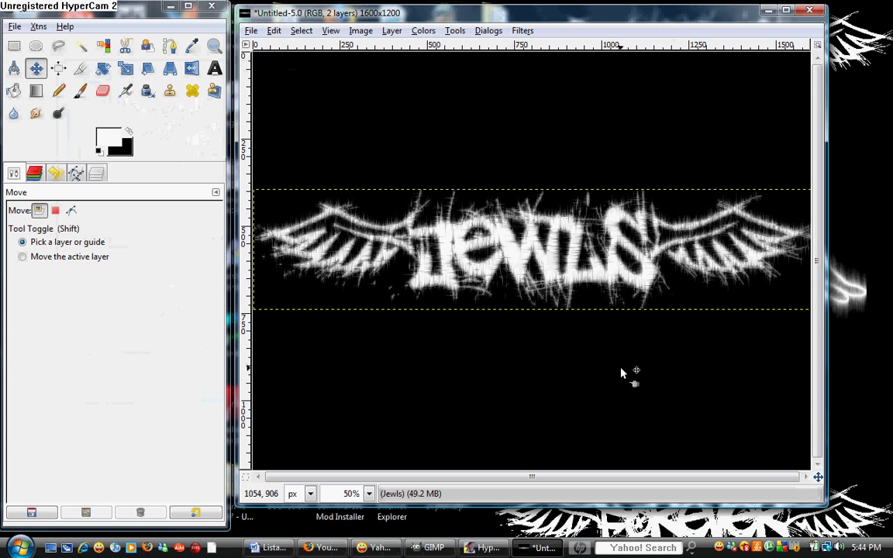